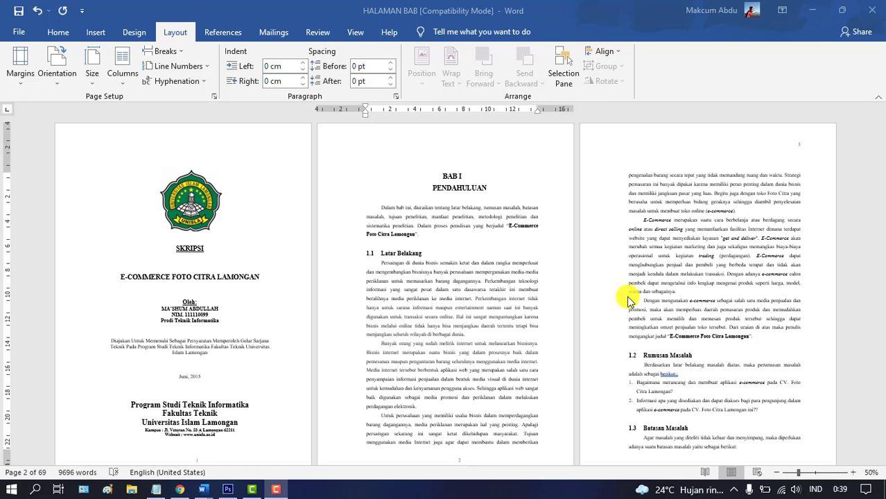
Place the insertion point just before the BAB I heading and bring up the Layout ribbon
{"action": "left_click", "coordinate": [342, 171]}
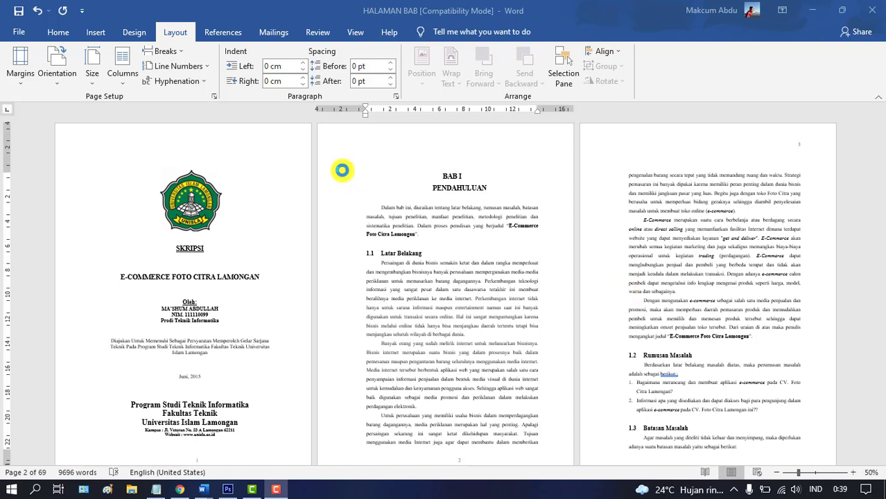
{"action": "left_click", "coordinate": [312, 15]}
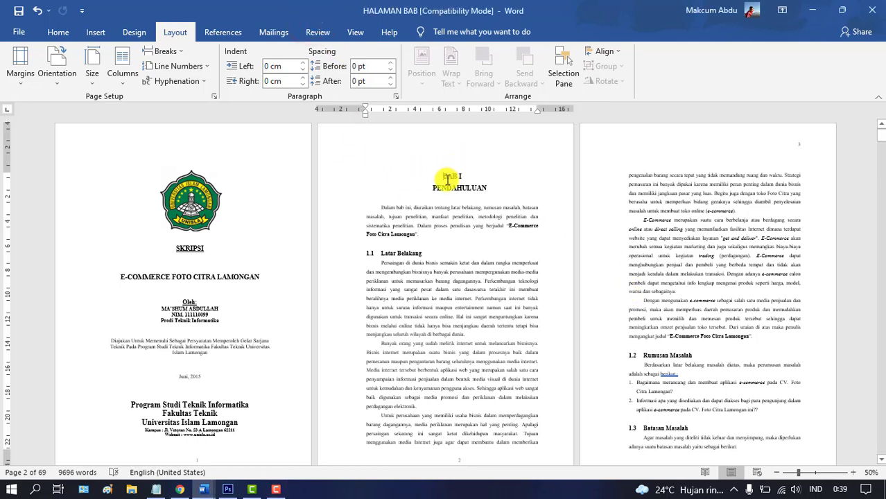
Insert a Next Page section break before BAB I, leaving blank page 2 with BAB I on page 3
{"action": "left_click", "coordinate": [165, 51]}
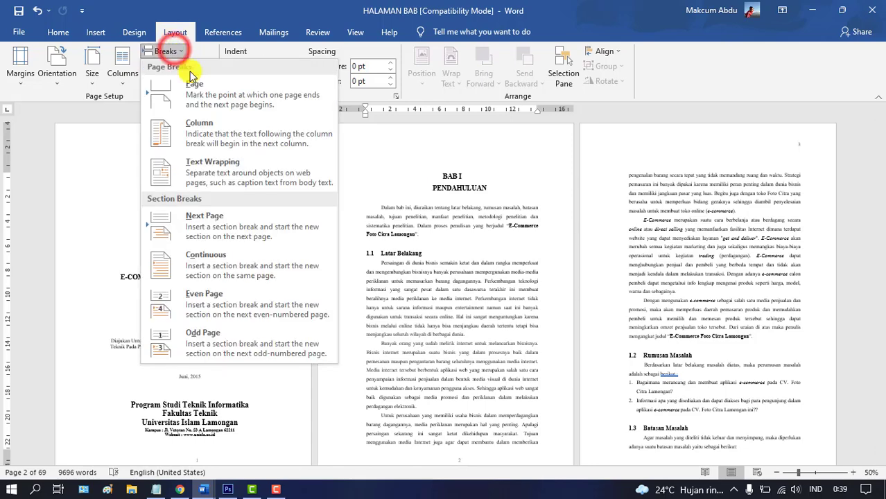
{"action": "left_click", "coordinate": [232, 229]}
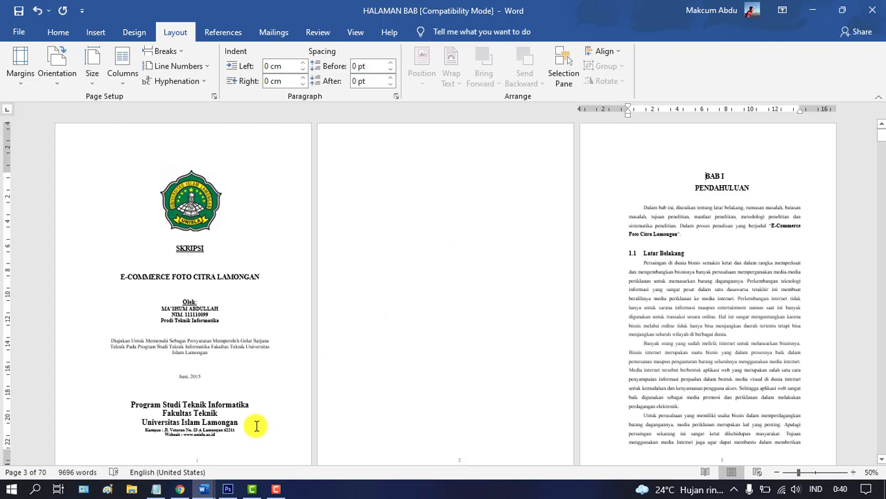
{"action": "left_click", "coordinate": [410, 232]}
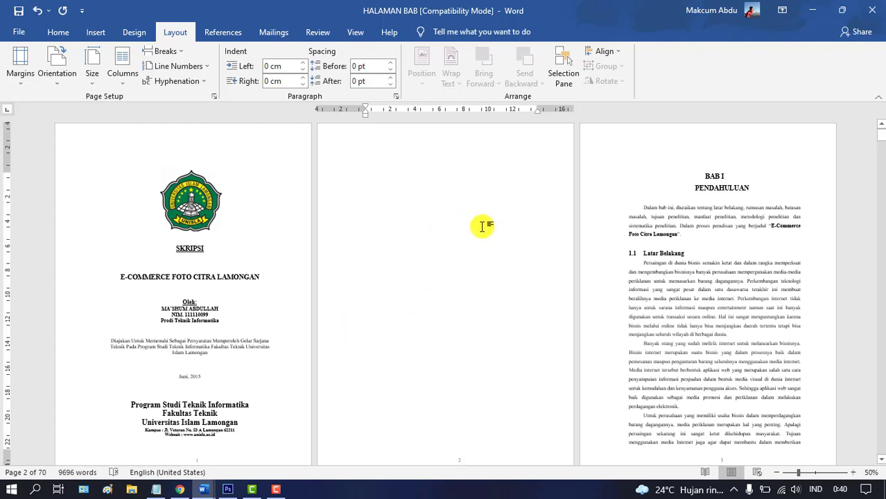
Try twice from just before BAB I to delete blank page 2; it remains
{"action": "left_click", "coordinate": [702, 173]}
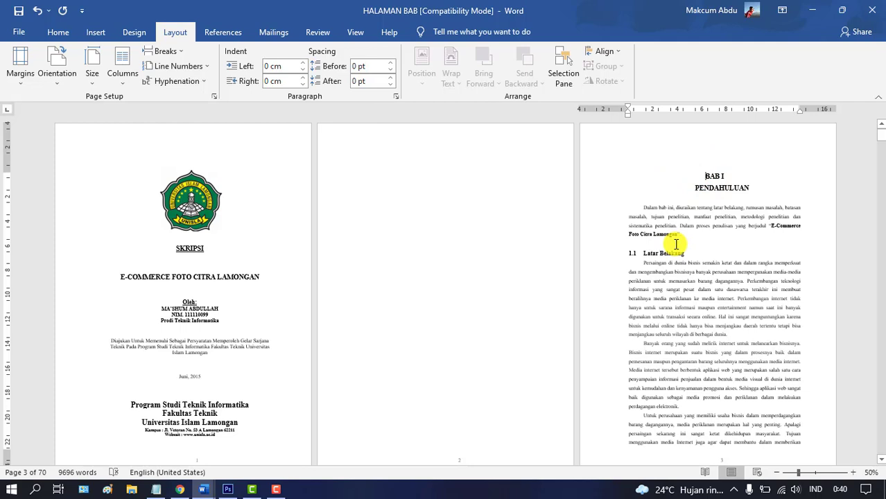
{"action": "key", "text": "Left"}
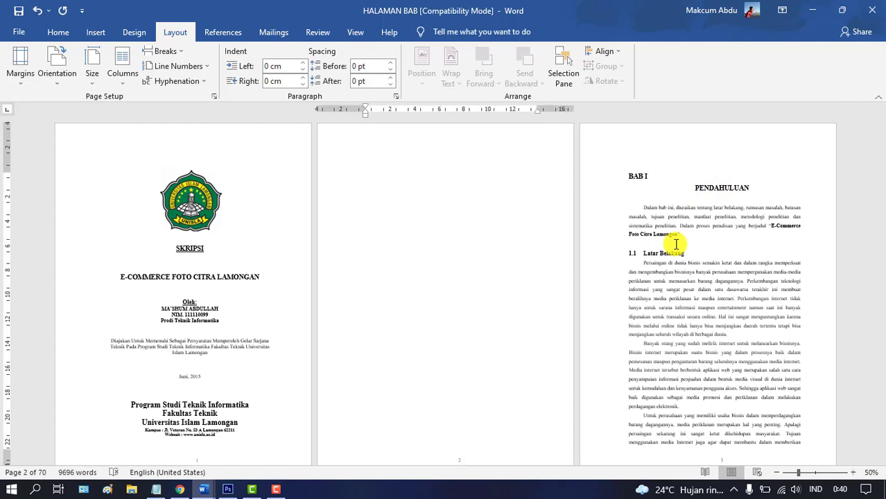
{"action": "left_click", "coordinate": [628, 173]}
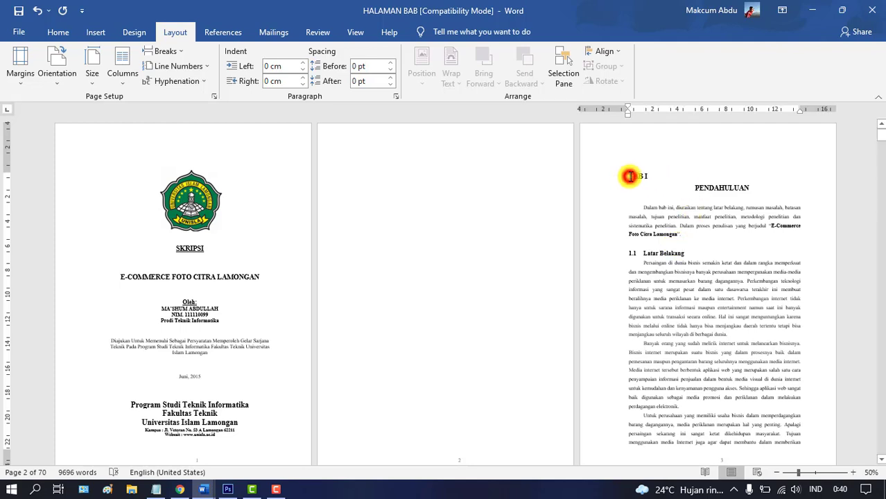
{"action": "key", "text": "Left"}
{"action": "key", "text": "Left"}
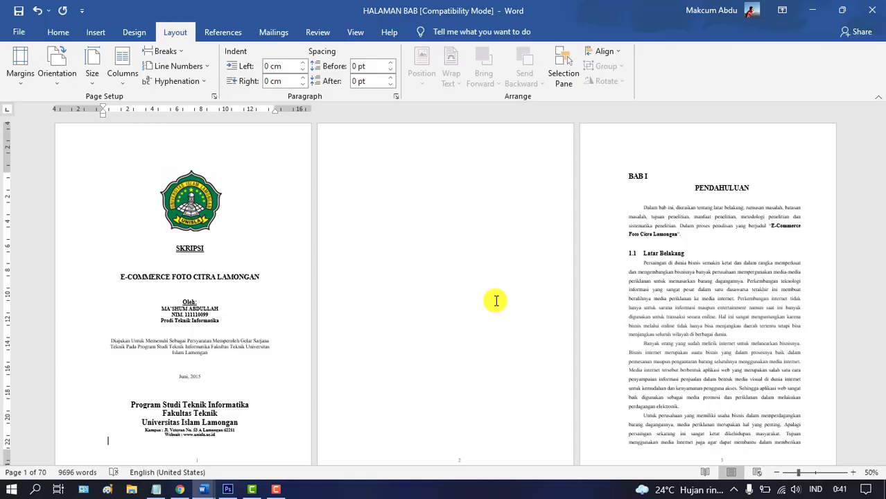
Switch to Draft view and bring the section breaks after the cover into view
{"action": "left_click", "coordinate": [353, 32]}
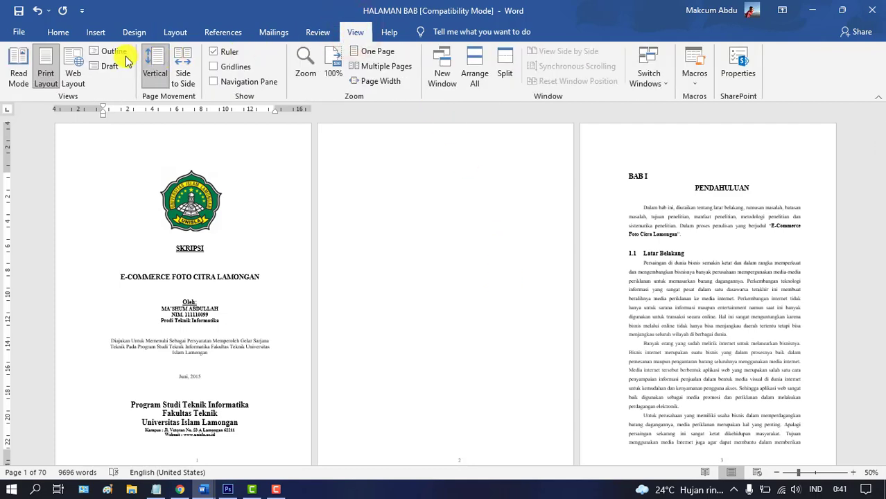
{"action": "left_click", "coordinate": [102, 66]}
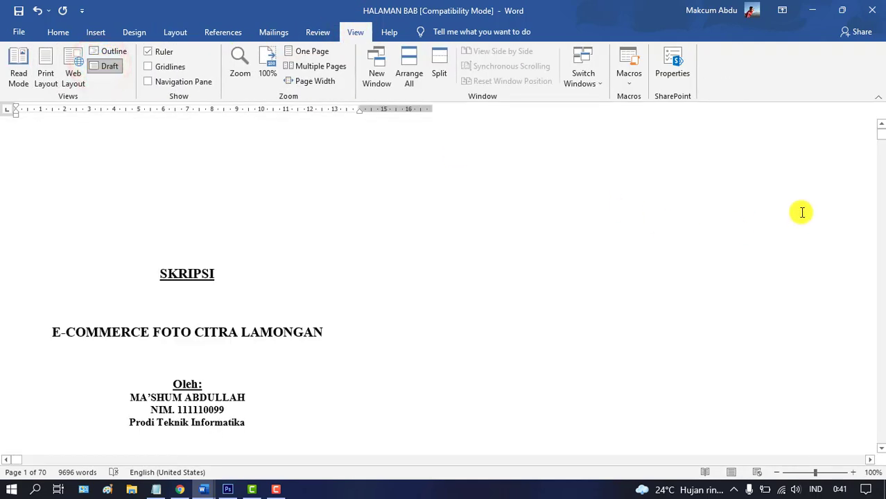
{"action": "left_click", "coordinate": [881, 162]}
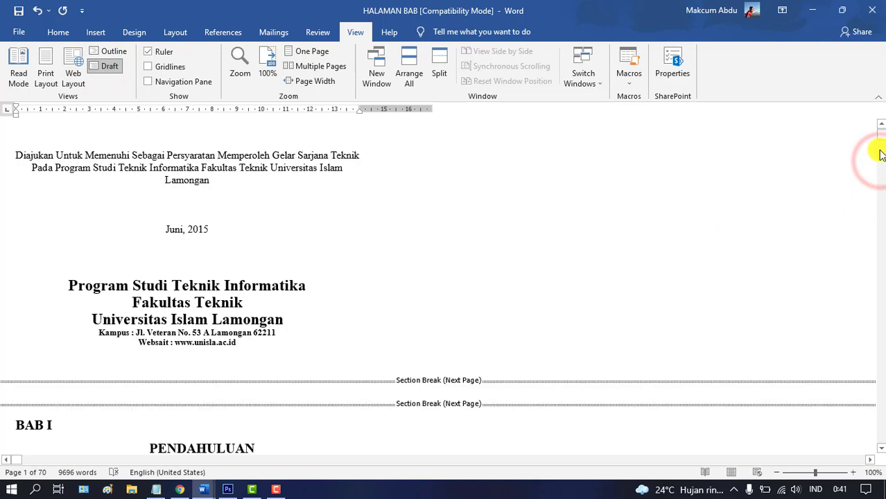
{"action": "left_click", "coordinate": [48, 377]}
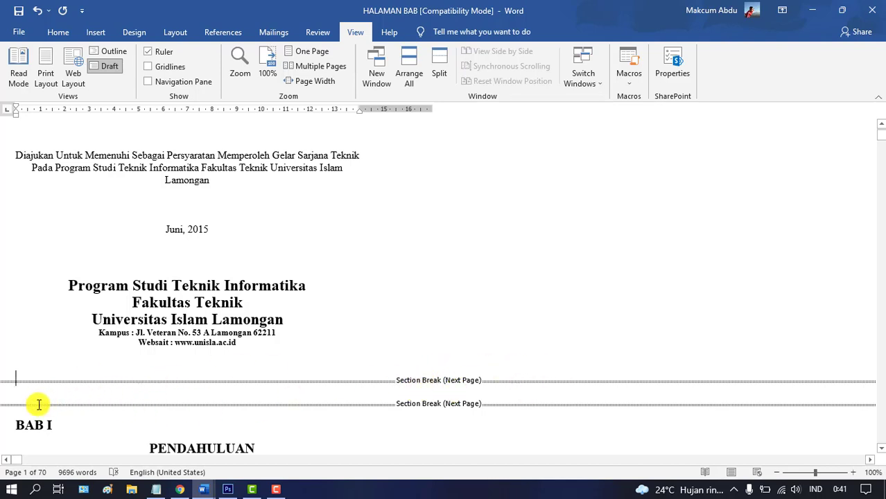
Delete both Section Break (Next Page) lines, removing blank page 2
{"action": "left_click", "coordinate": [14, 404]}
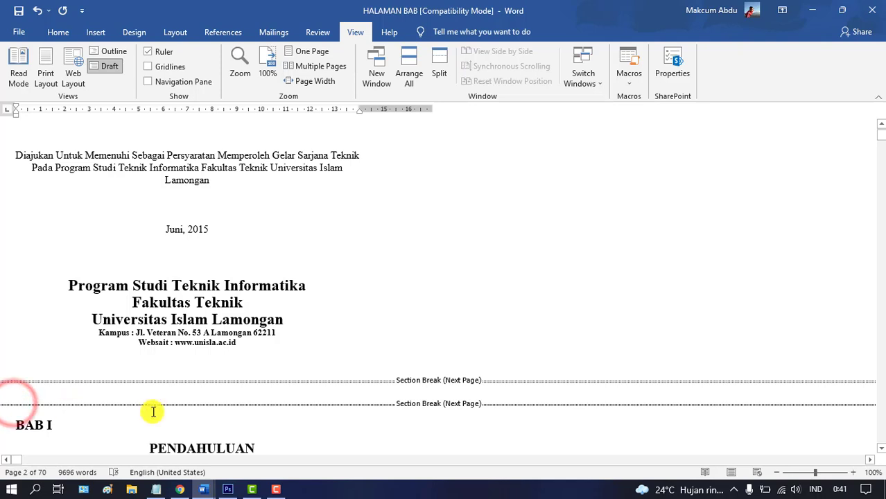
{"action": "left_click", "coordinate": [22, 401]}
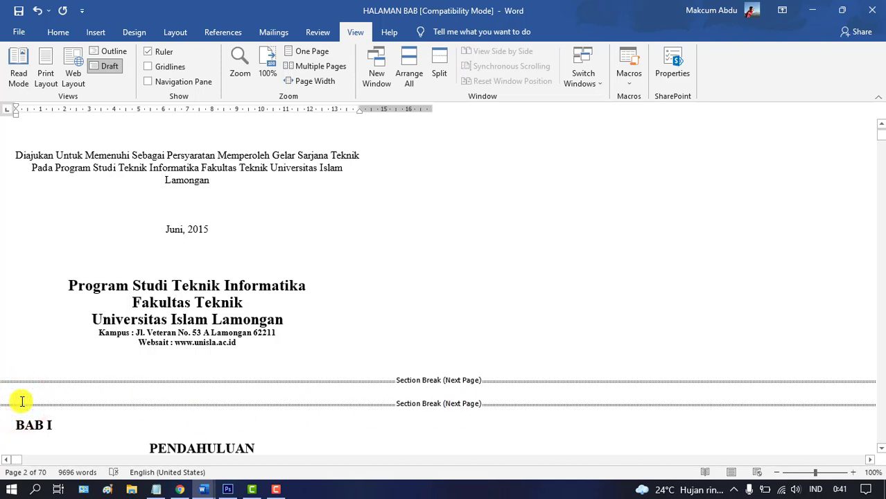
{"action": "key", "text": "Delete"}
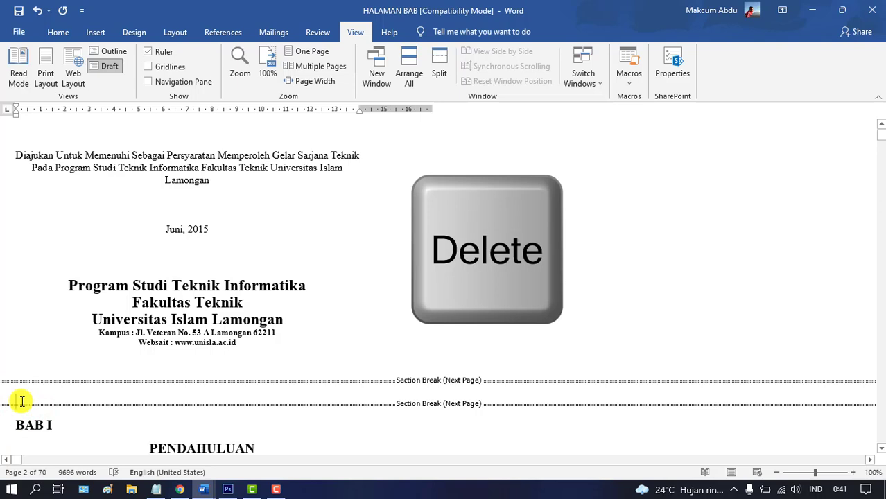
{"action": "key", "text": "Delete"}
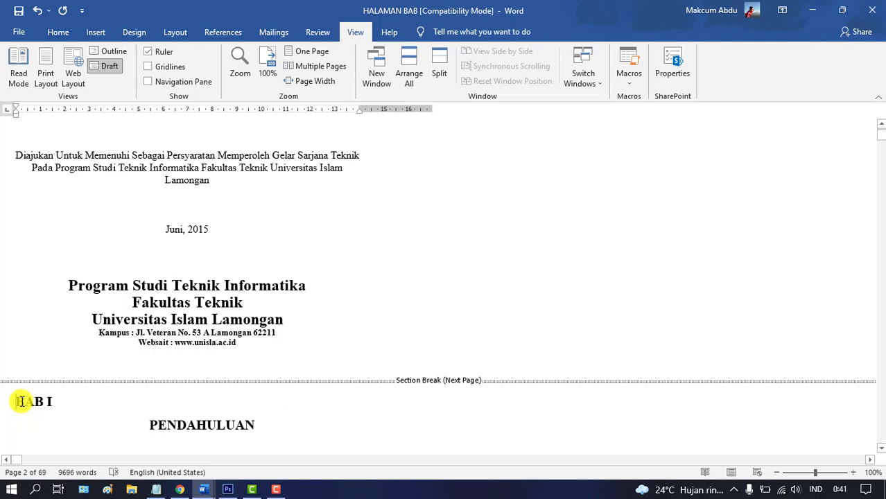
{"action": "left_click", "coordinate": [18, 381]}
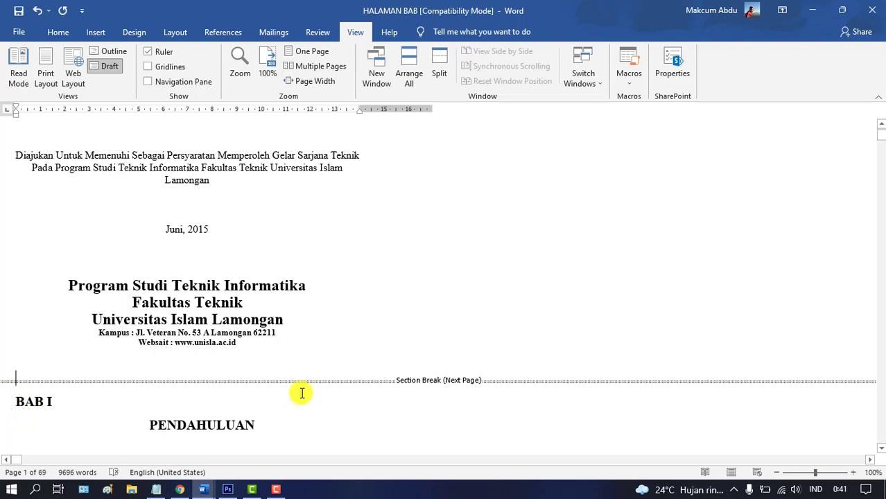
{"action": "key", "text": "Delete"}
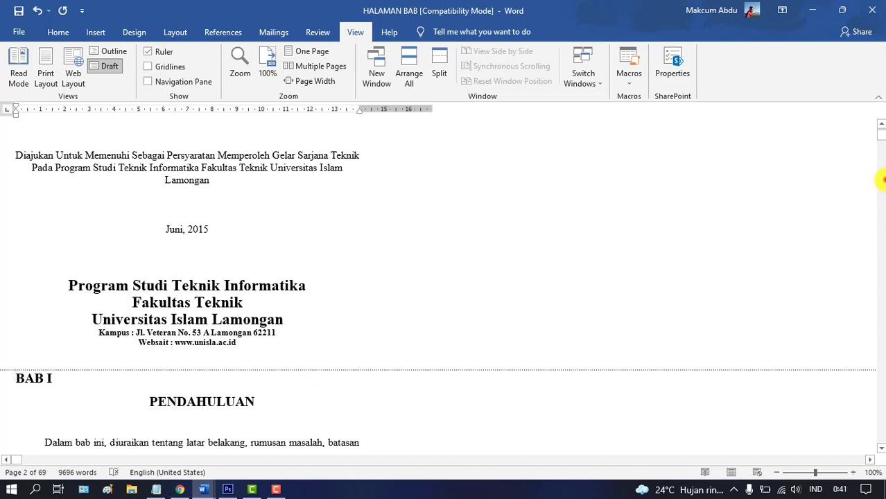
Page down through BAB I to the BAB II heading in Draft view, then return to Print Layout
{"action": "left_click", "coordinate": [881, 180]}
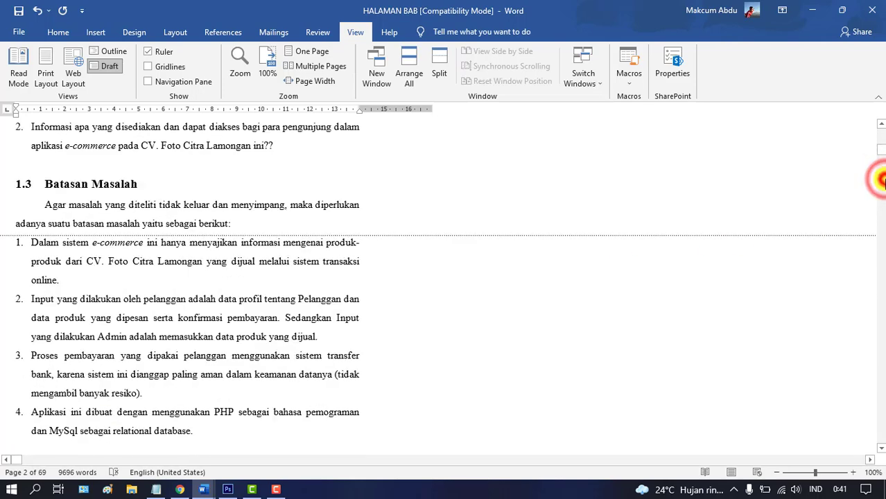
{"action": "left_click", "coordinate": [882, 180]}
{"action": "left_click", "coordinate": [881, 180]}
{"action": "left_click", "coordinate": [882, 181]}
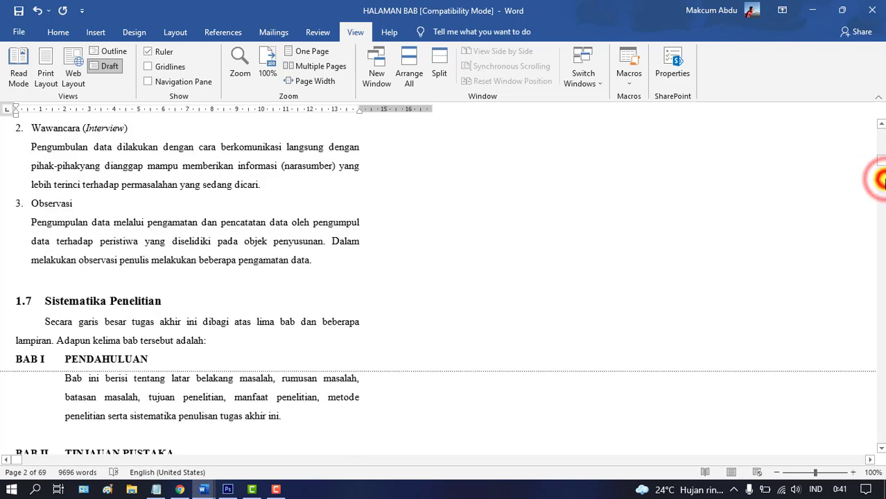
{"action": "left_click", "coordinate": [882, 181]}
{"action": "left_click", "coordinate": [881, 180]}
{"action": "left_click", "coordinate": [882, 180]}
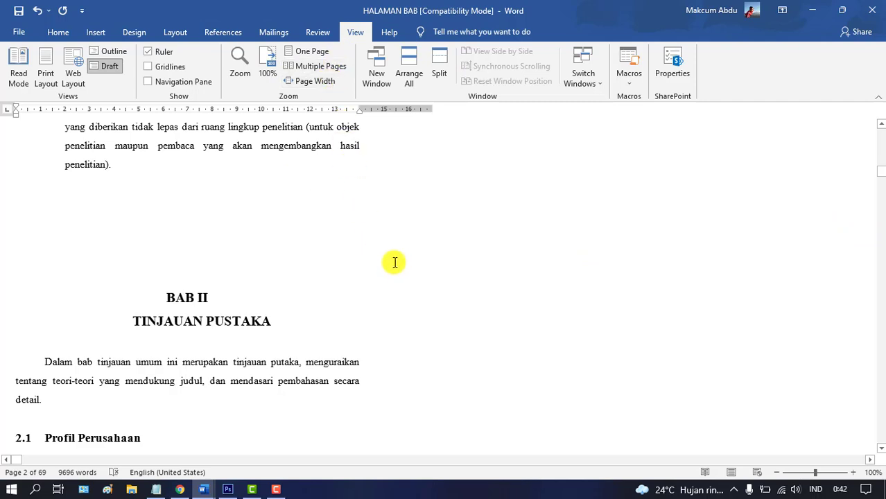
{"action": "left_click", "coordinate": [47, 77]}
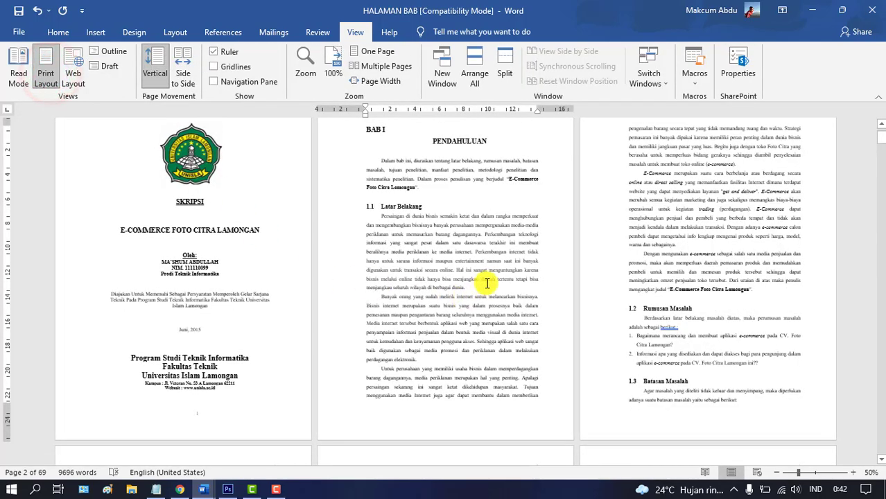
{"action": "left_click_drag", "start_coordinate": [879, 146], "coordinate": [878, 137]}
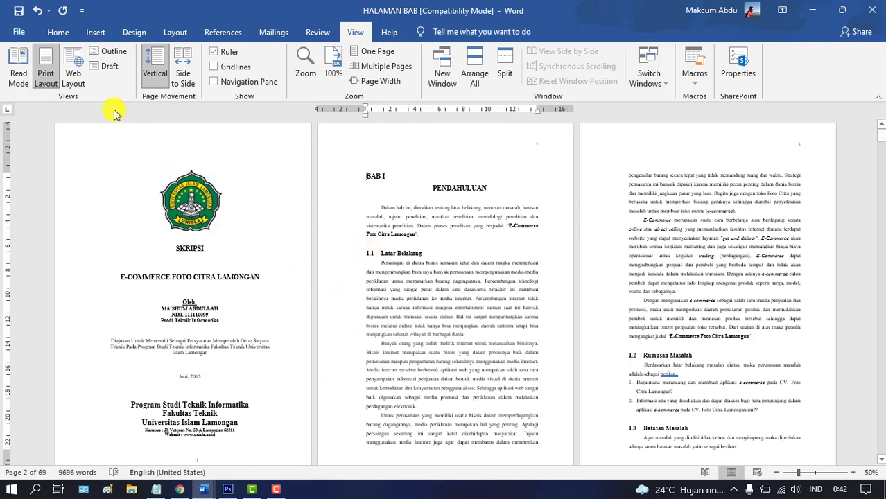
Center the BAB I heading and insert a Next Page section break before it
{"action": "left_click", "coordinate": [57, 32]}
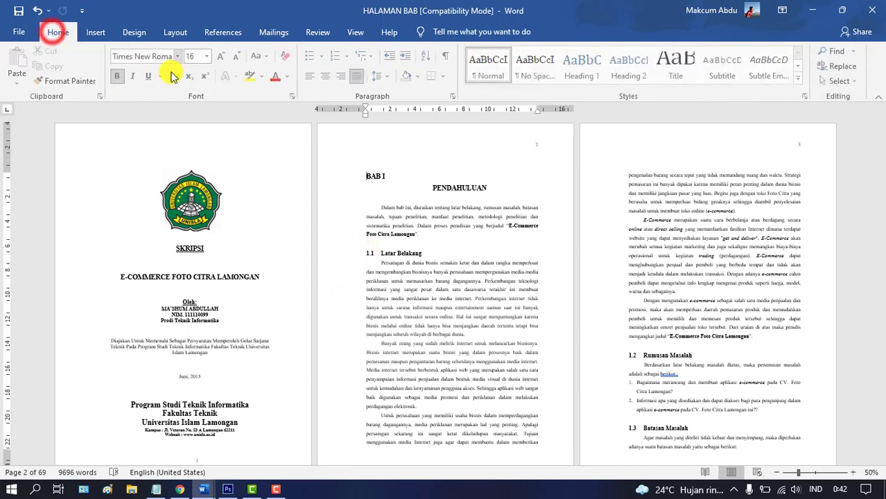
{"action": "left_click", "coordinate": [327, 76]}
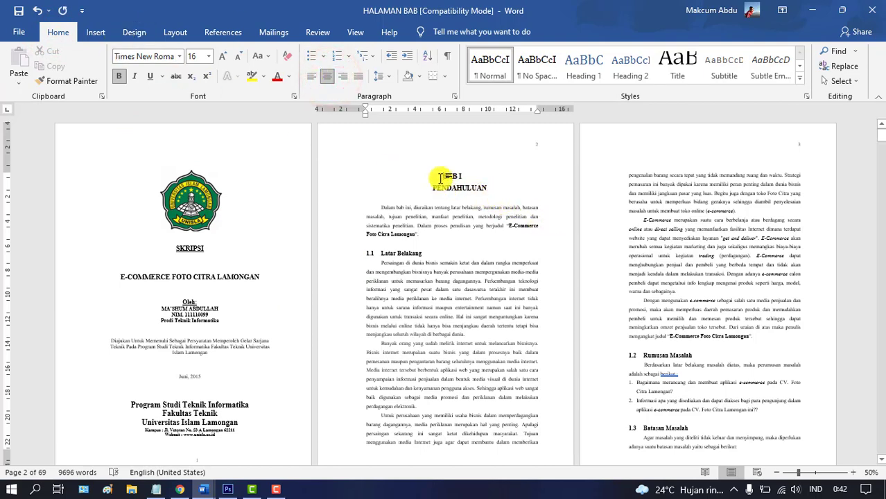
{"action": "left_click", "coordinate": [175, 34]}
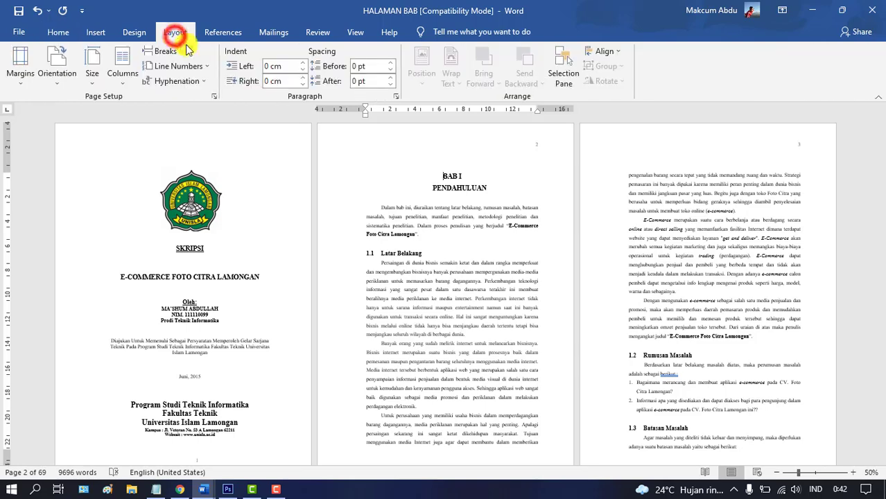
{"action": "left_click", "coordinate": [166, 51]}
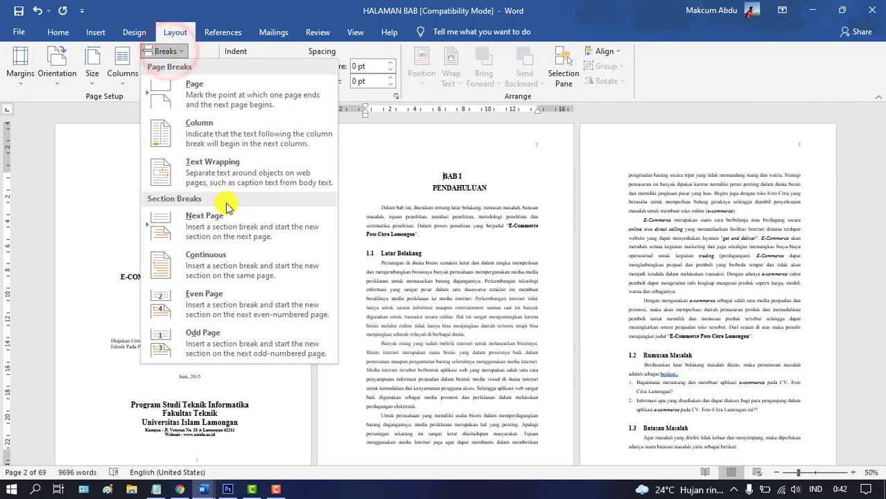
{"action": "left_click", "coordinate": [236, 227]}
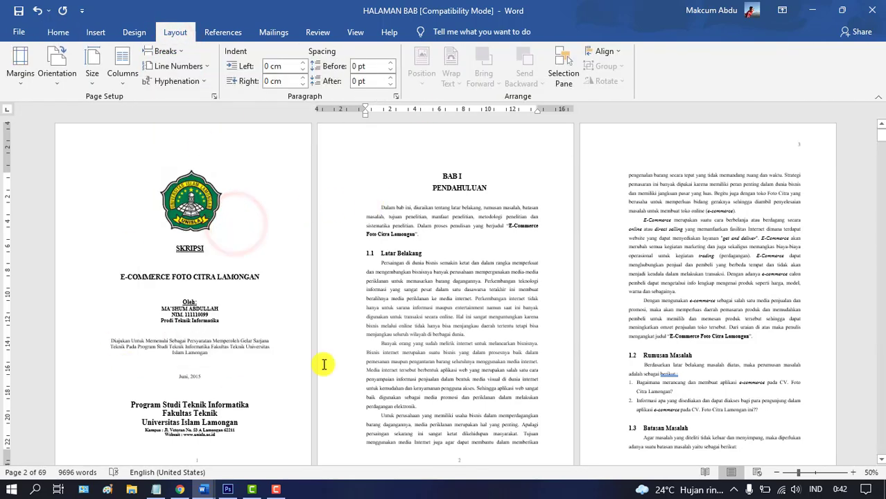